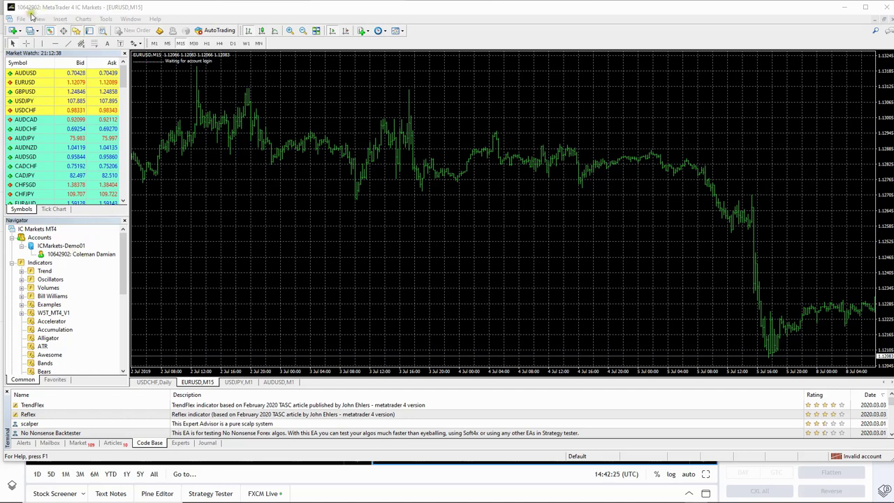
Open the MT4 data folder, then open its MQL4 folder in a separate window.
left_click(21, 19)
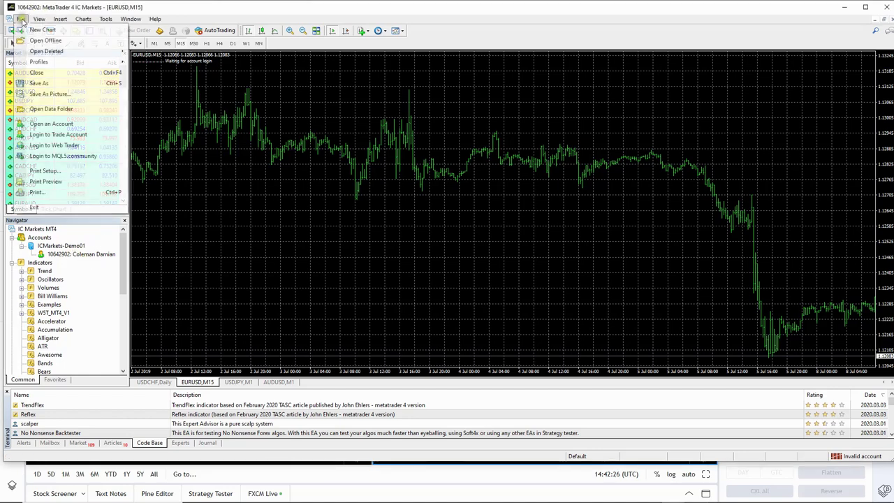
left_click(56, 110)
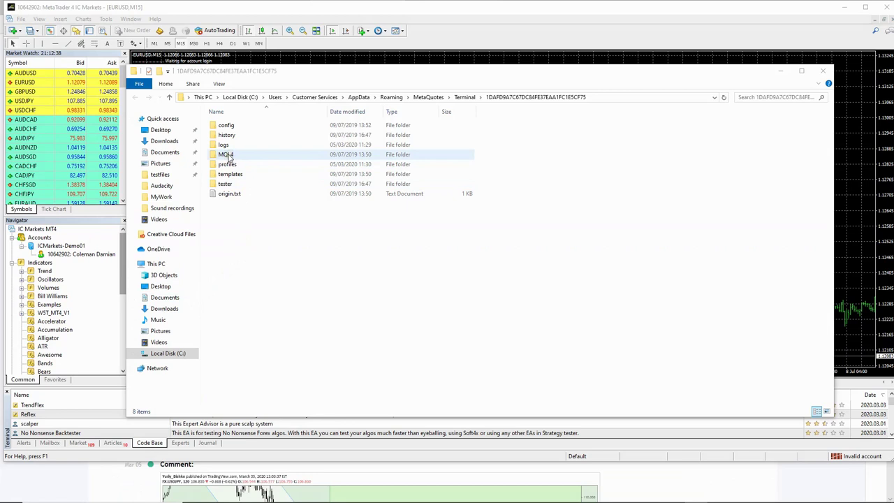
right_click(228, 156)
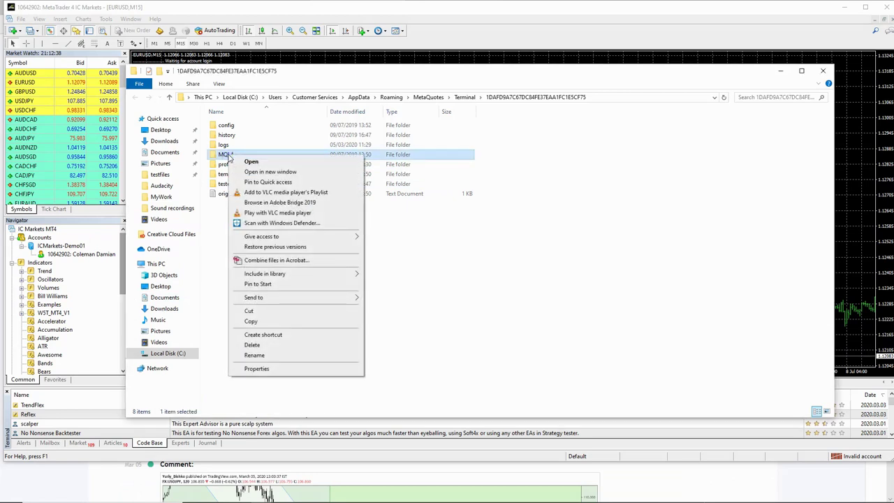
left_click(263, 174)
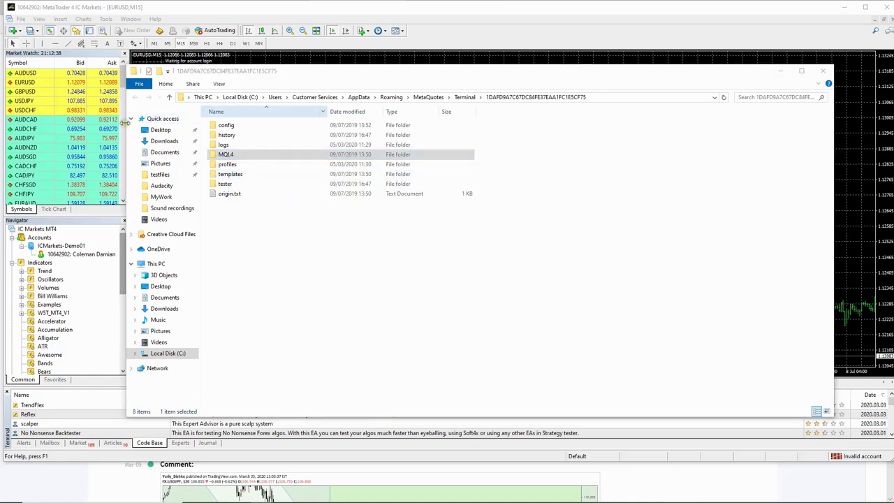
Resize the data folder and MQL4 windows and arrange them side by side.
left_click_drag(126, 123, 474, 136)
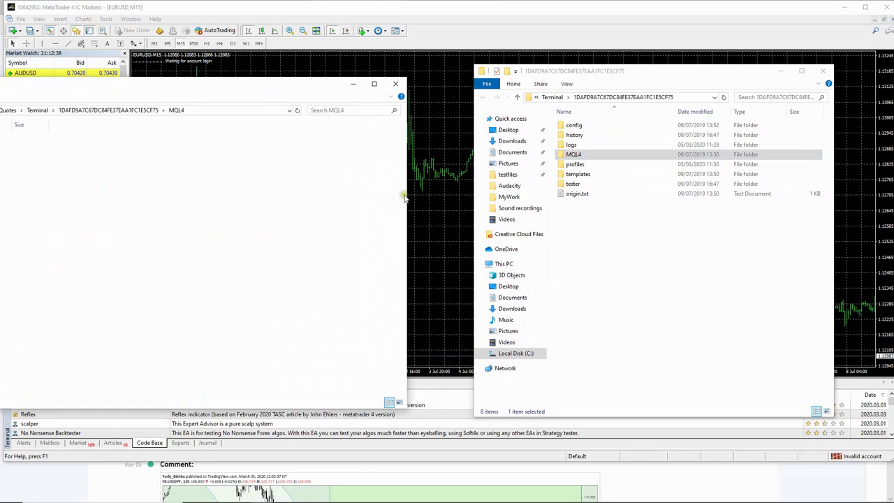
left_click_drag(415, 200, 77, 201)
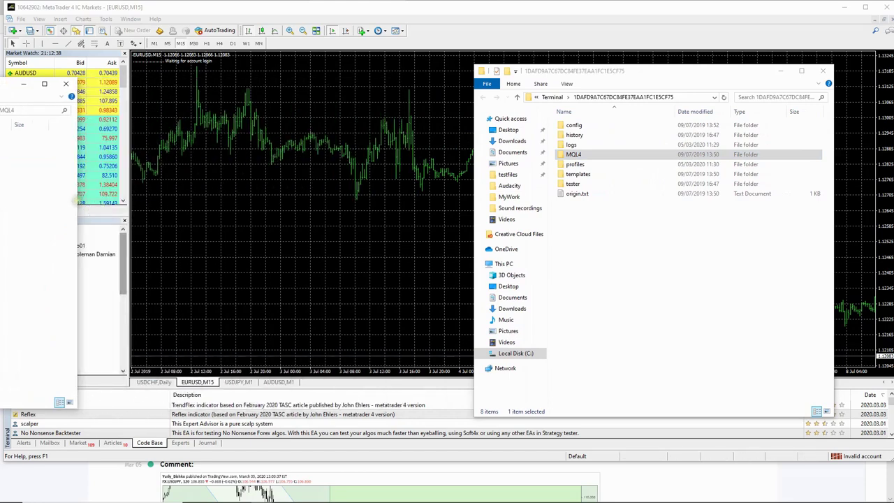
left_click_drag(10, 83, 364, 67)
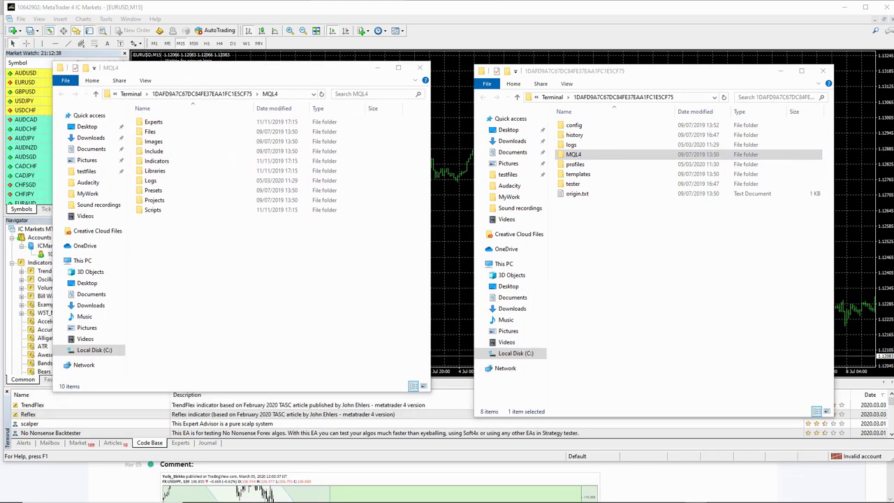
Show the Indicators folder in the left window and testfiles in the right window.
double_click(166, 162)
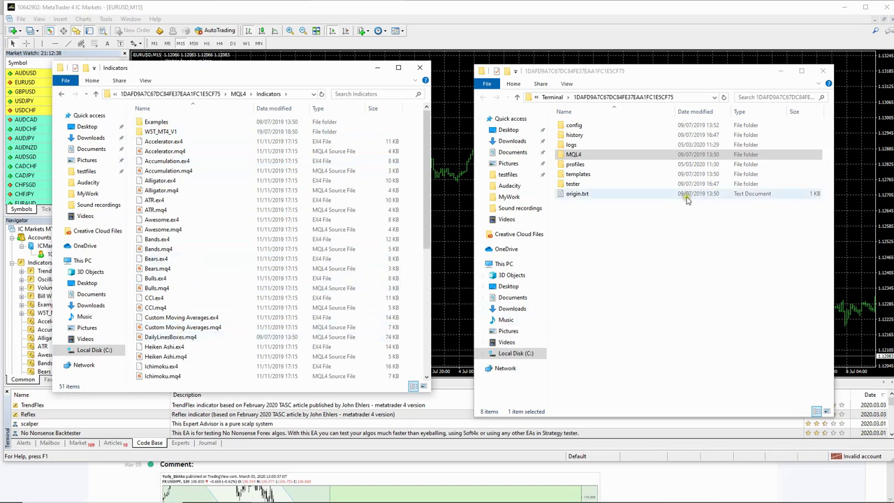
left_click(577, 159)
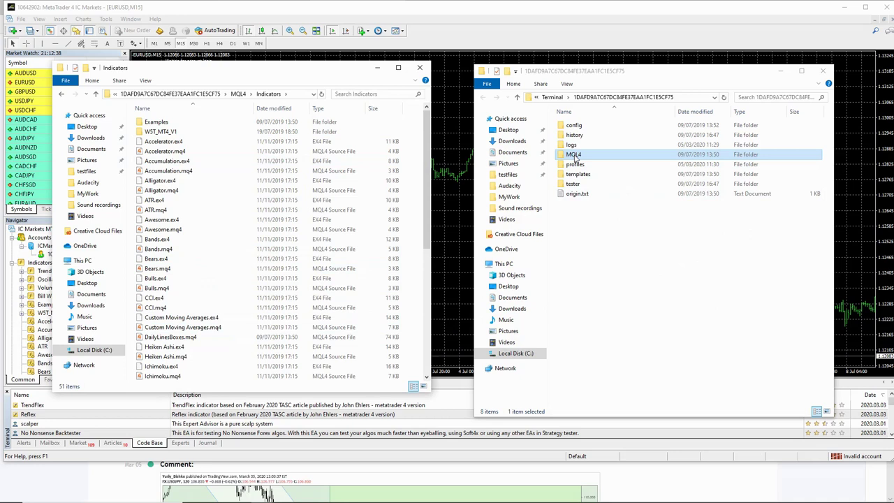
left_click(519, 177)
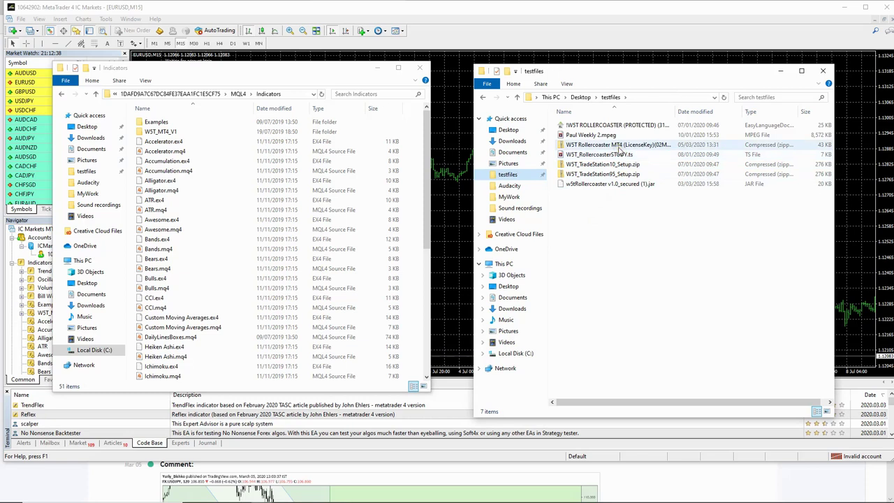
Drag the W5T Rollercoaster MT4 zip from testfiles into the Indicators folder.
left_click_drag(619, 146, 207, 216)
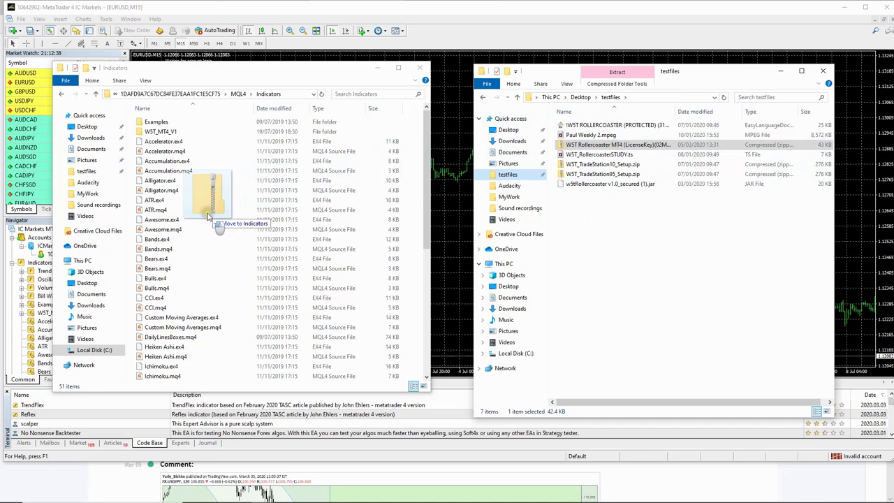
left_click_drag(207, 216, 207, 218)
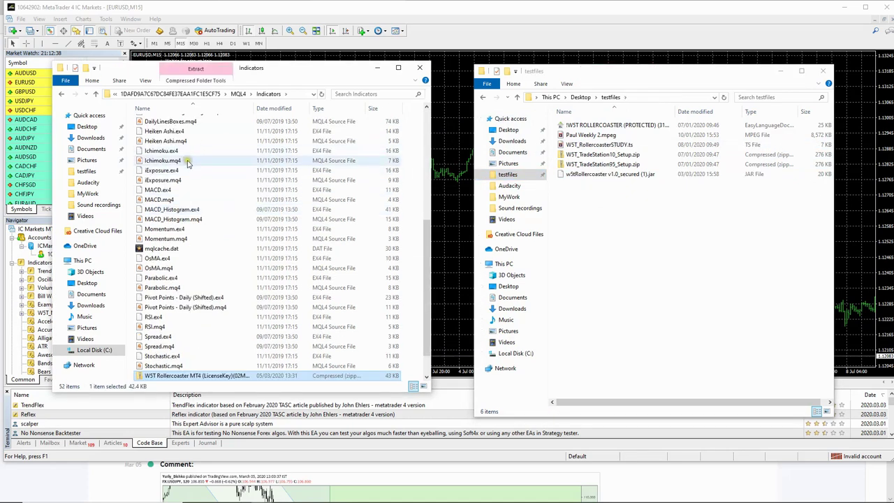
scroll(193, 219, "down", 1)
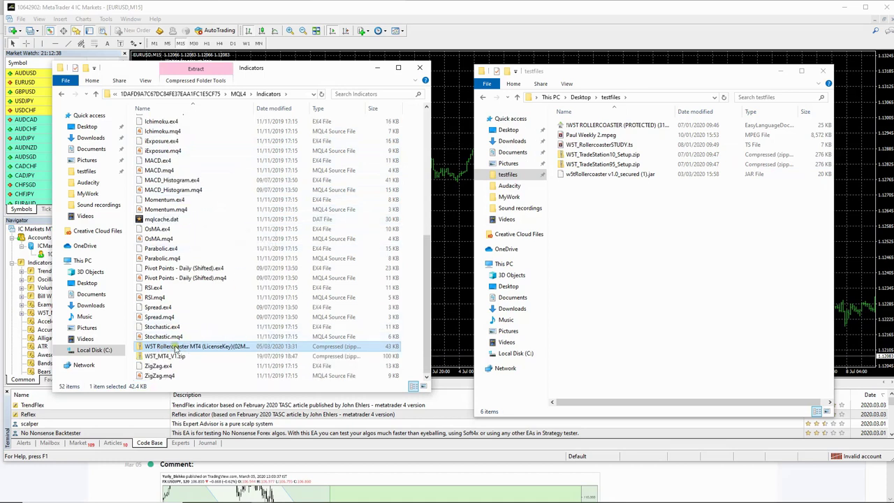
right_click(165, 346)
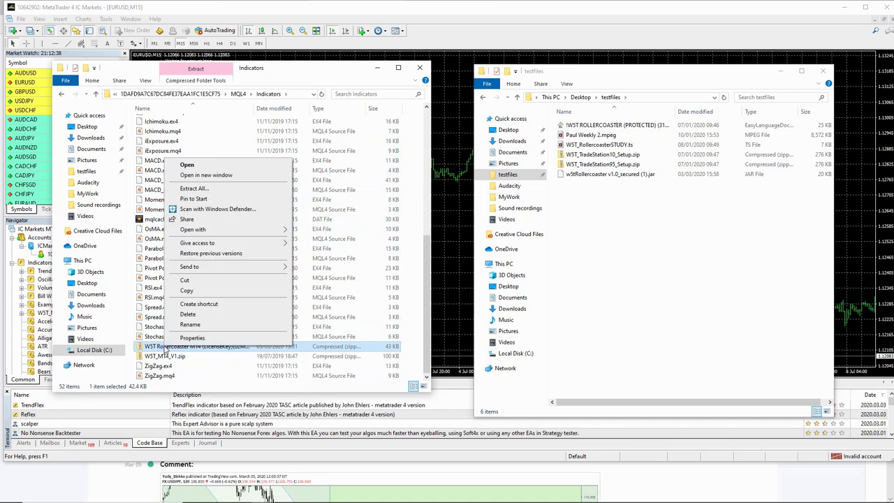
Extract the Rollercoaster zip directly into MQL4\Indicators, dropping the extra subfolder, then close the new window.
left_click(198, 190)
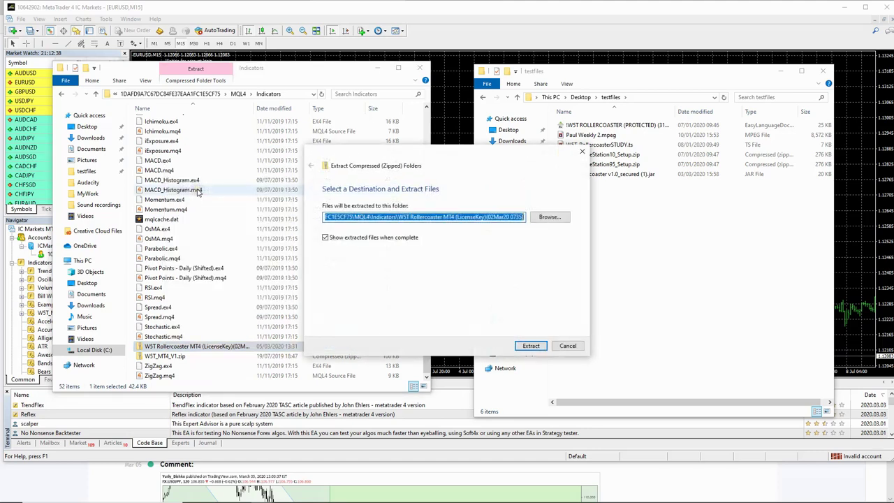
left_click(410, 217)
left_click_drag(398, 217, 560, 230)
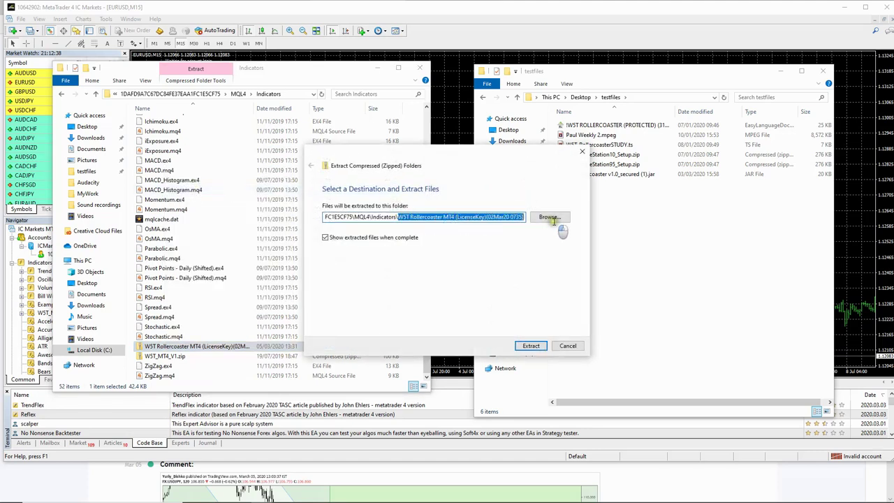
key("BackSpace")
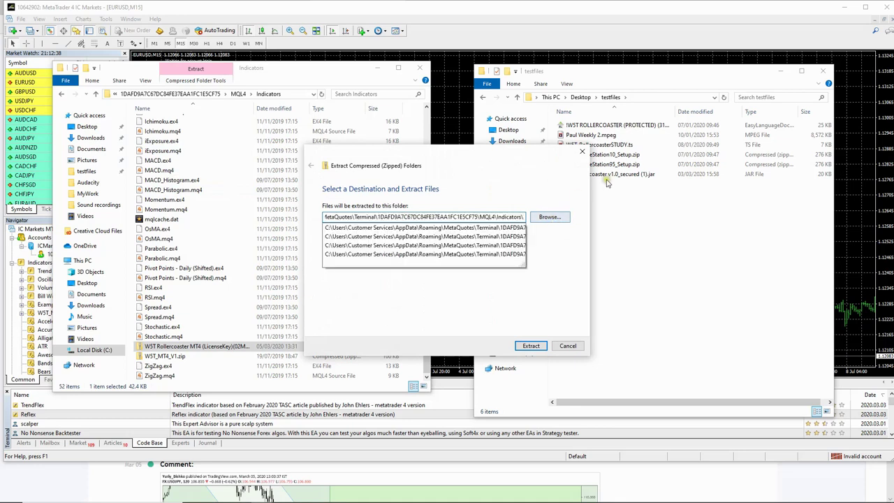
key("BackSpace")
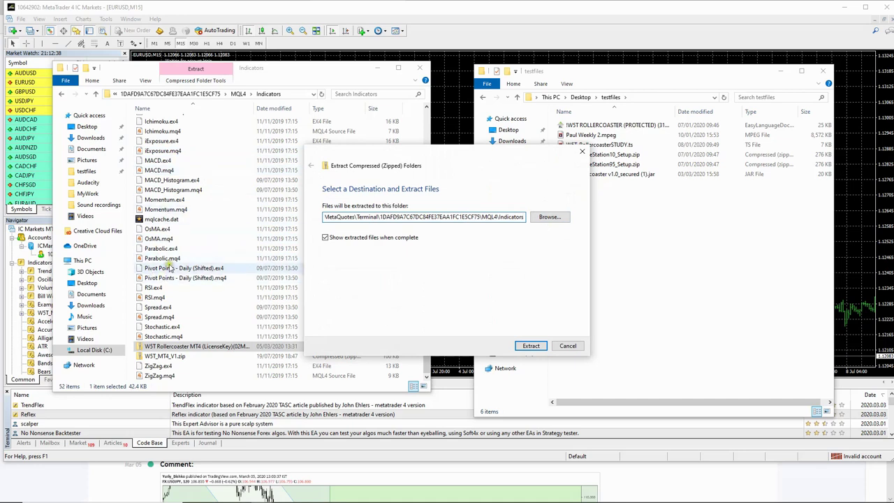
left_click_drag(498, 216, 528, 227)
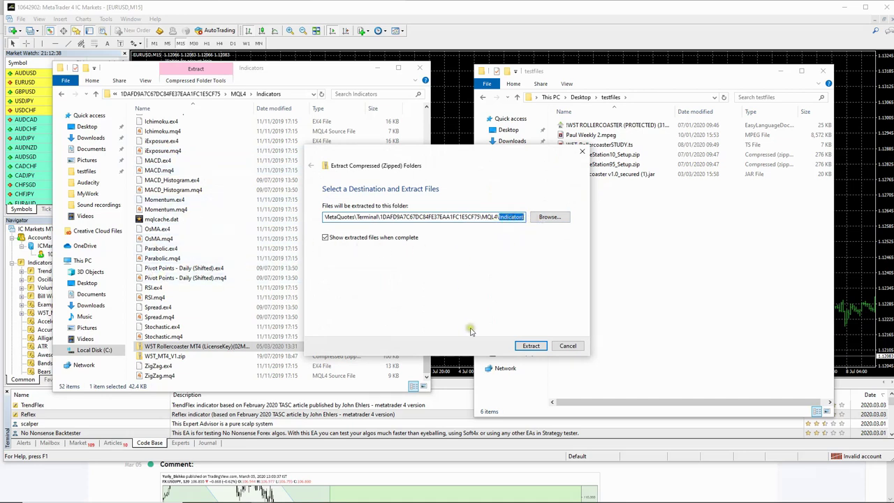
left_click(528, 346)
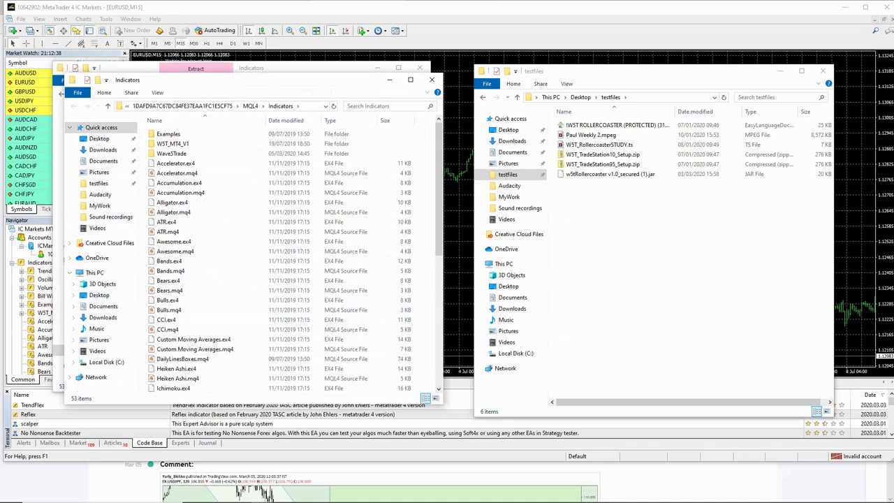
key("alt+F4")
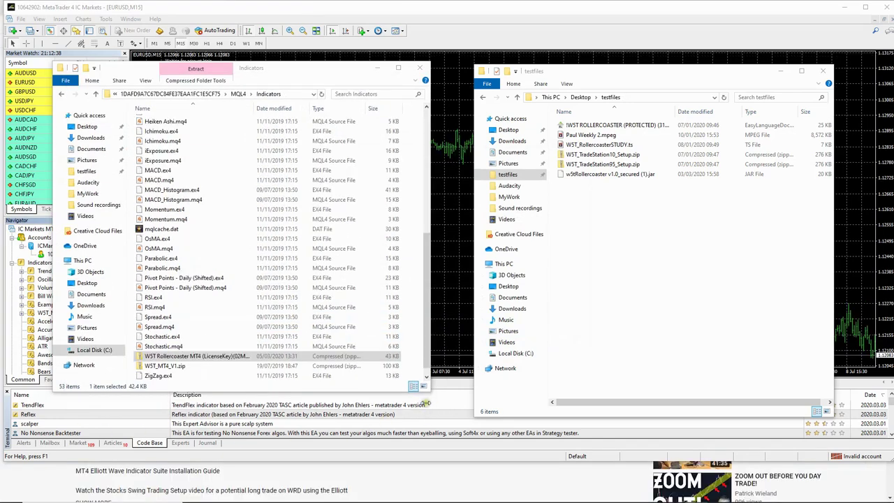
Refresh the Navigator's Indicators list in MT4 and expand the new Wave5Trade folder.
left_click(461, 272)
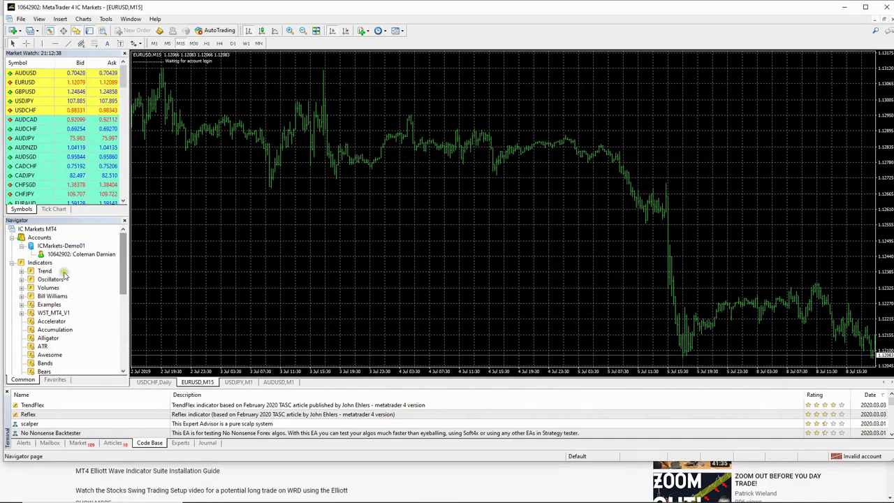
right_click(89, 295)
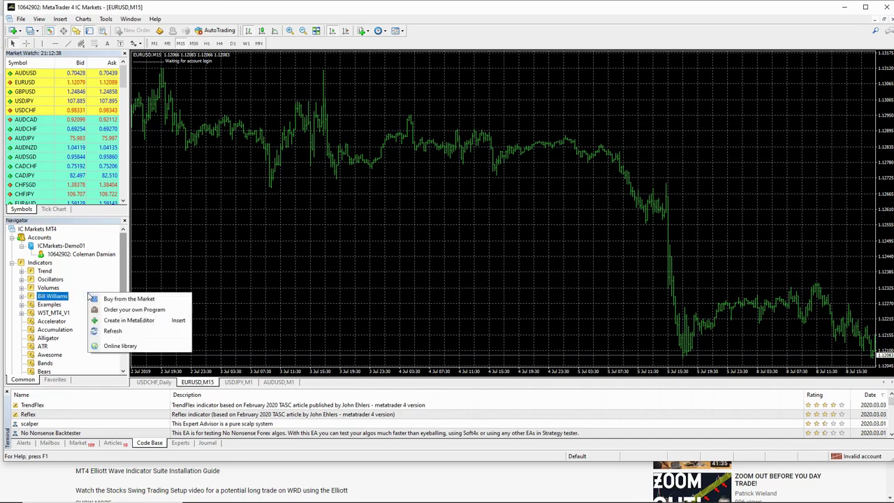
left_click(117, 331)
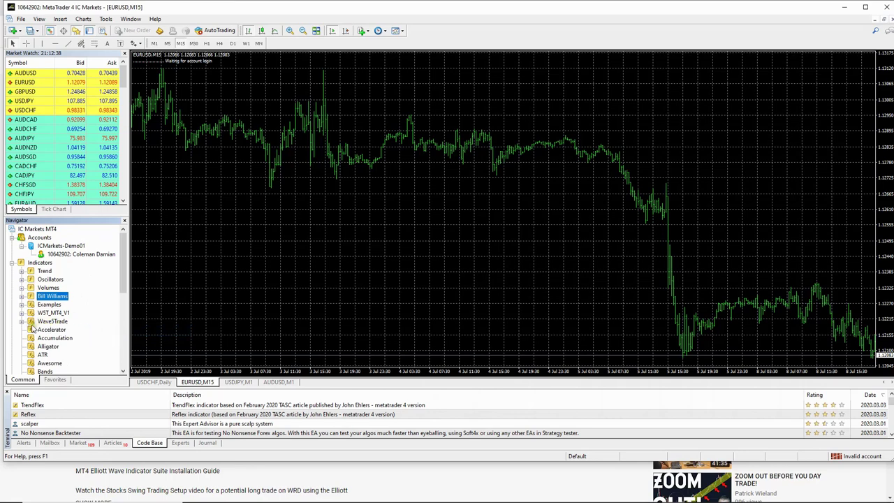
left_click(22, 321)
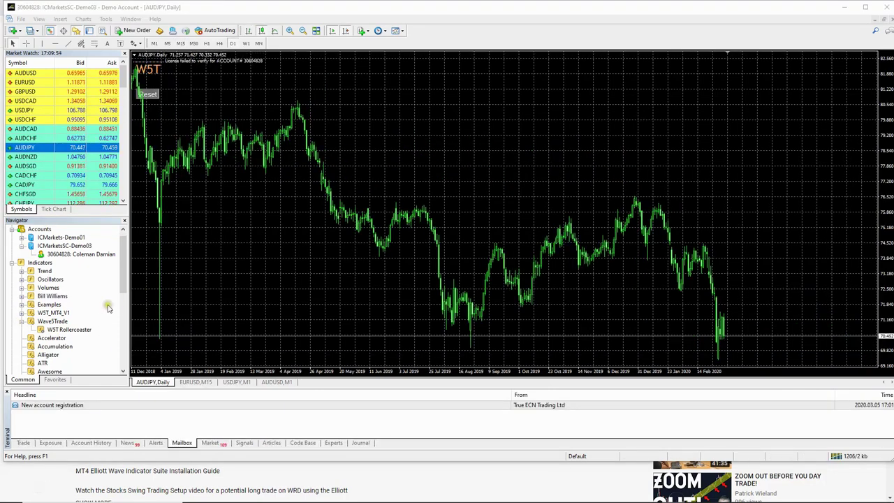
Drop W5T Rollercoaster on the AUDJPY chart and paste the licence key into LicenseKey.
left_click(58, 331)
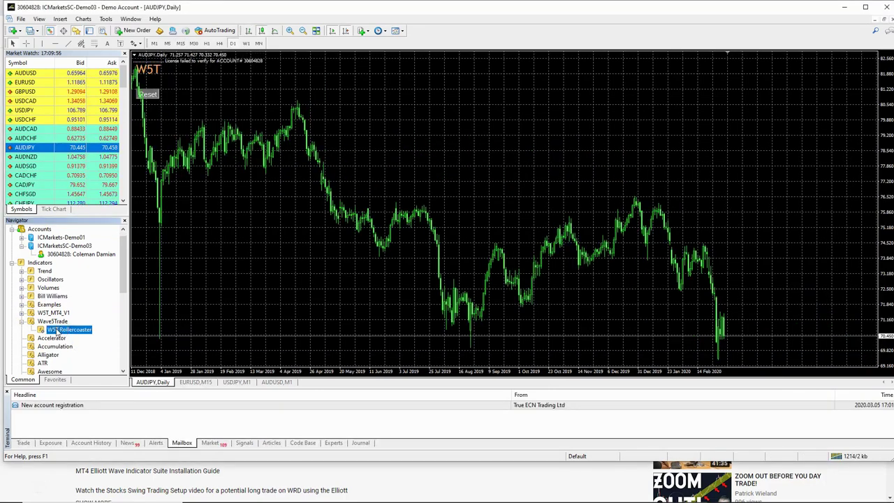
left_click_drag(58, 331, 313, 265)
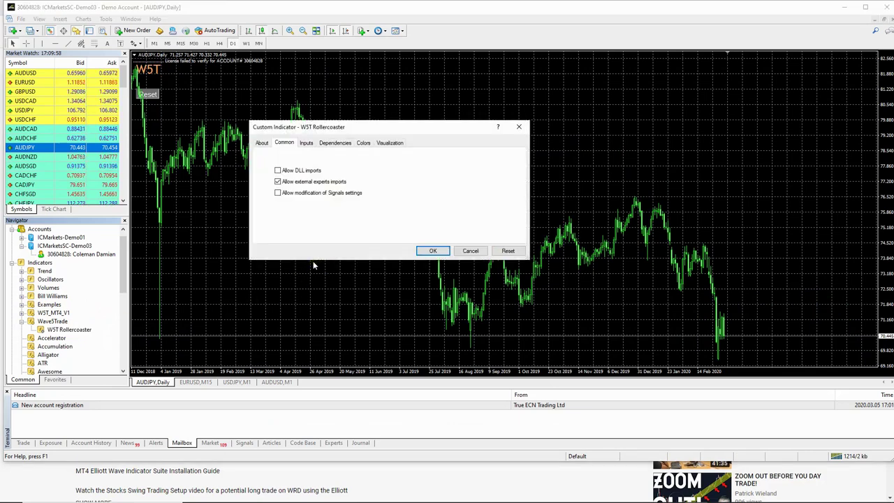
left_click(305, 142)
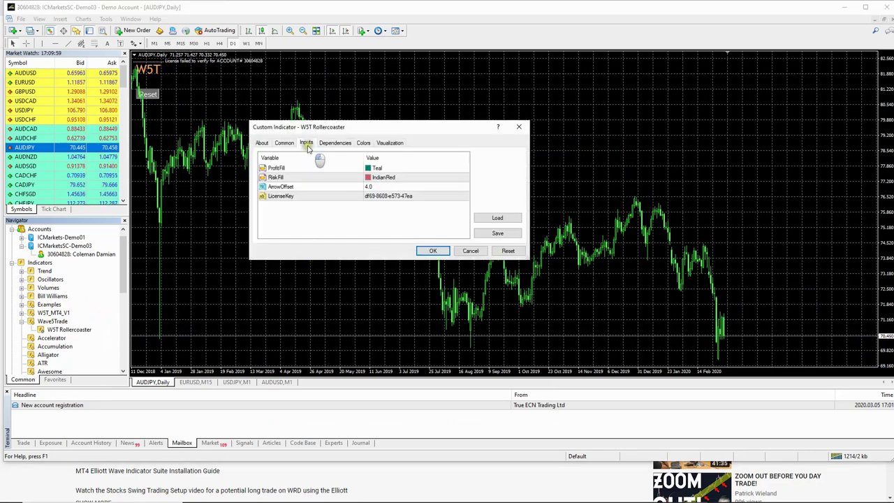
double_click(419, 198)
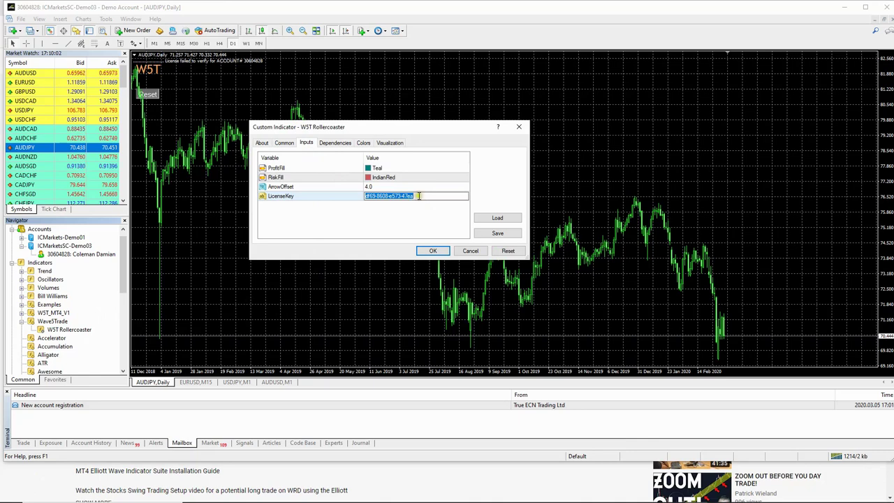
key("ctrl+v")
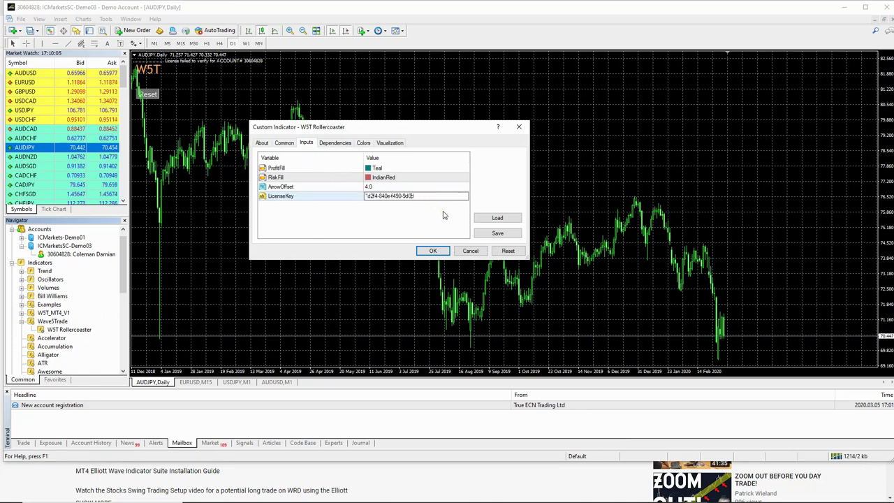
key("Home")
key("Delete")
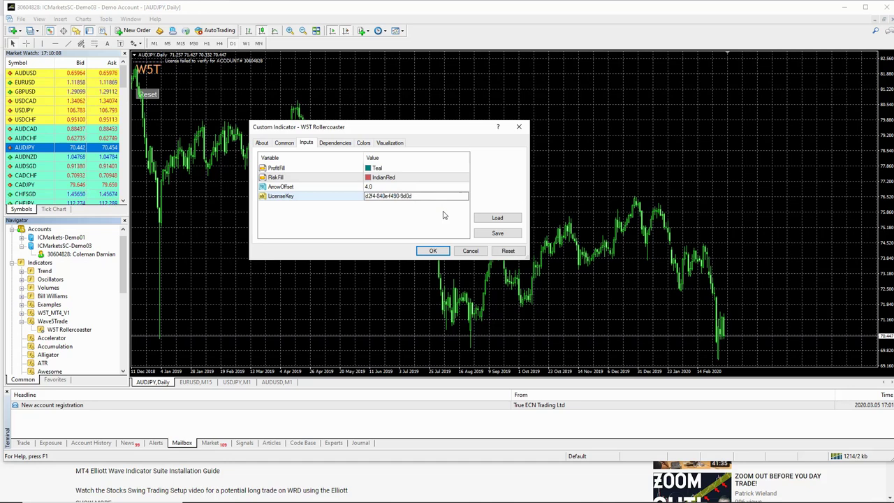
Allow DLL imports for the indicator and confirm the settings.
left_click(286, 143)
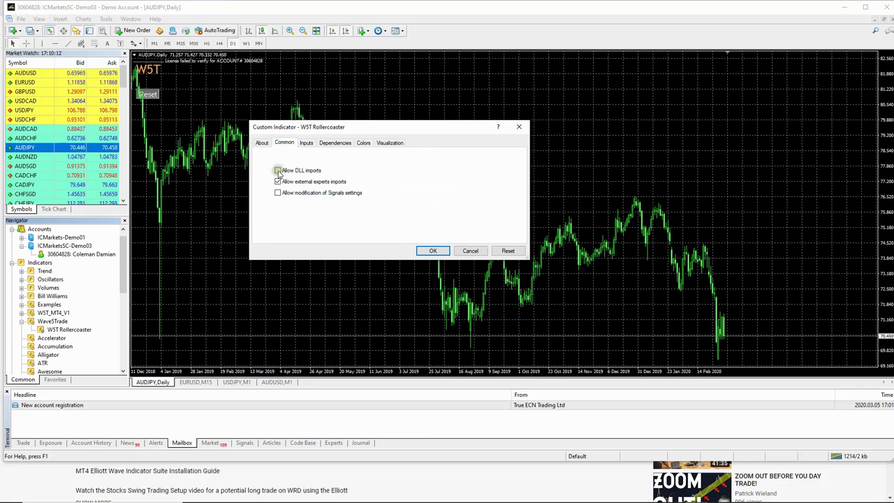
left_click(278, 170)
left_click(433, 250)
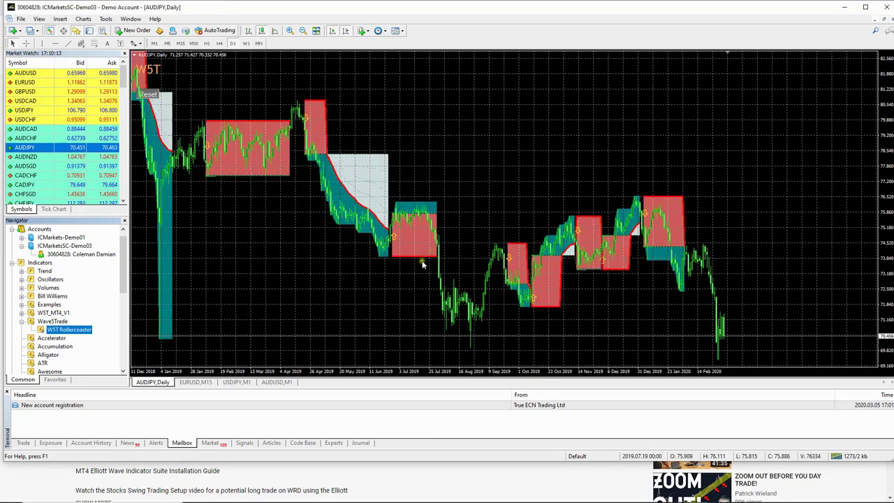
Drag GBPUSD and then CHFSGD from Market Watch onto the daily chart.
left_click(364, 293)
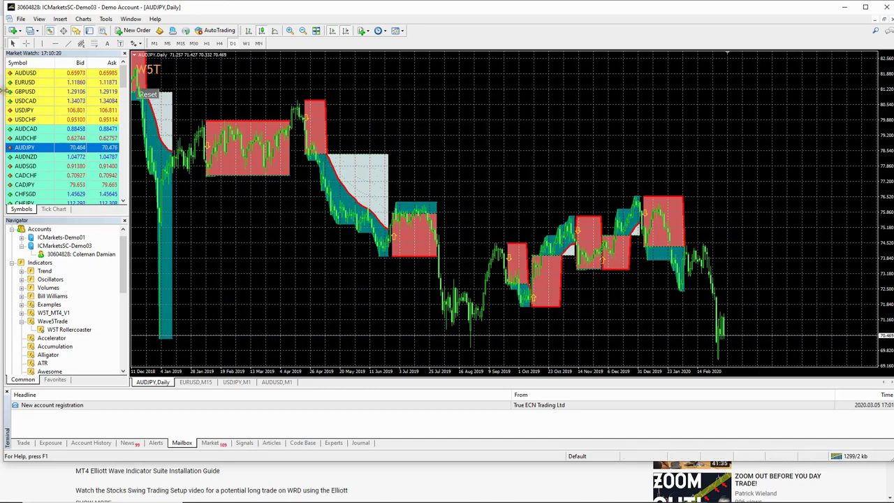
left_click_drag(25, 91, 230, 94)
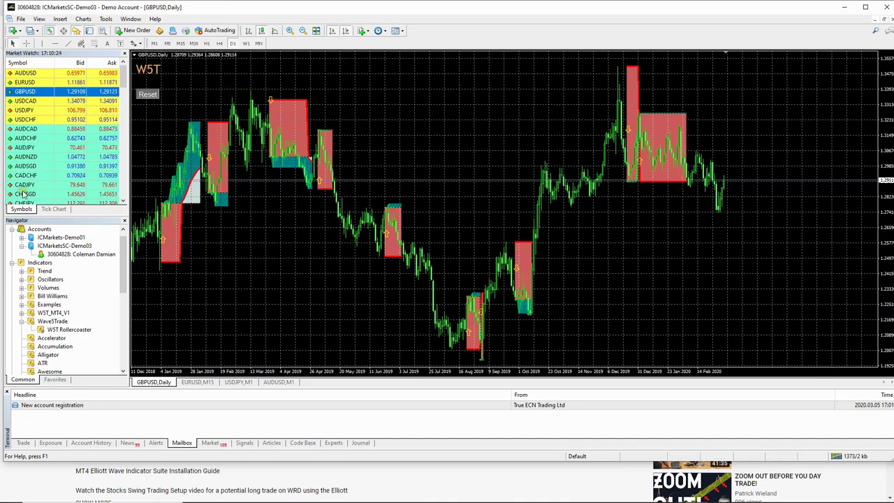
left_click_drag(23, 194, 280, 248)
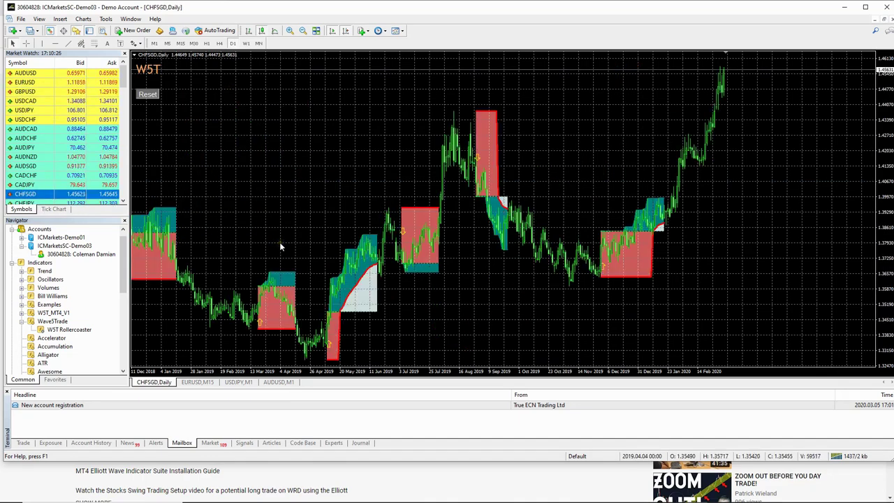